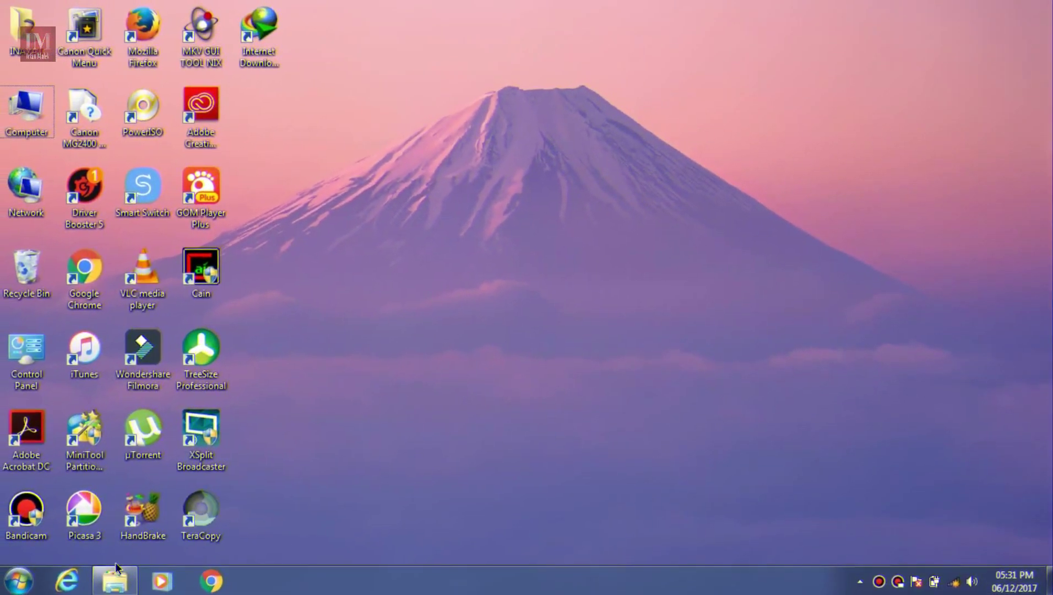
pyautogui.click(114, 580)
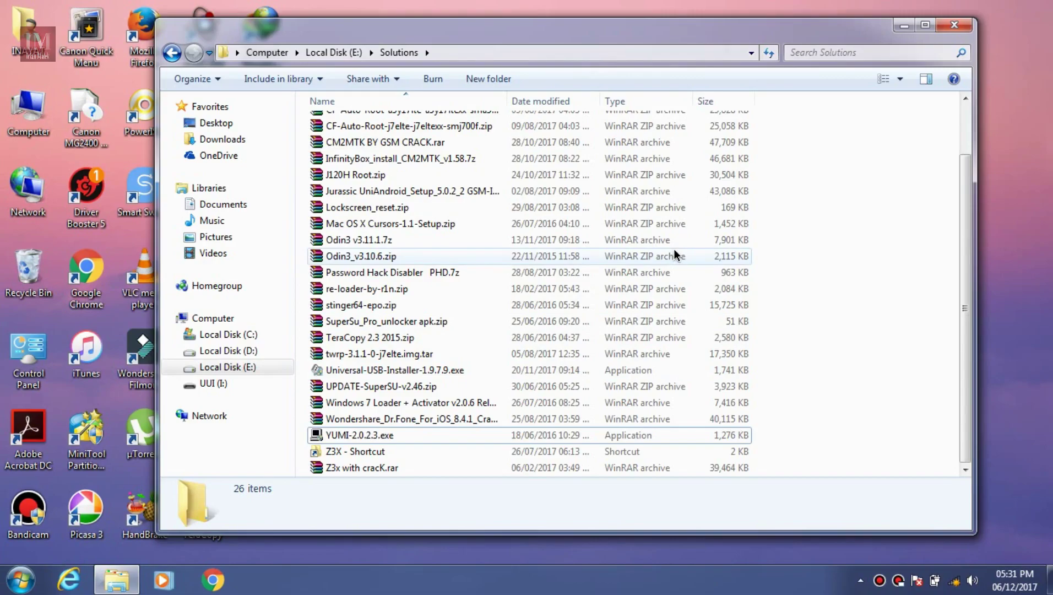
pyautogui.click(898, 25)
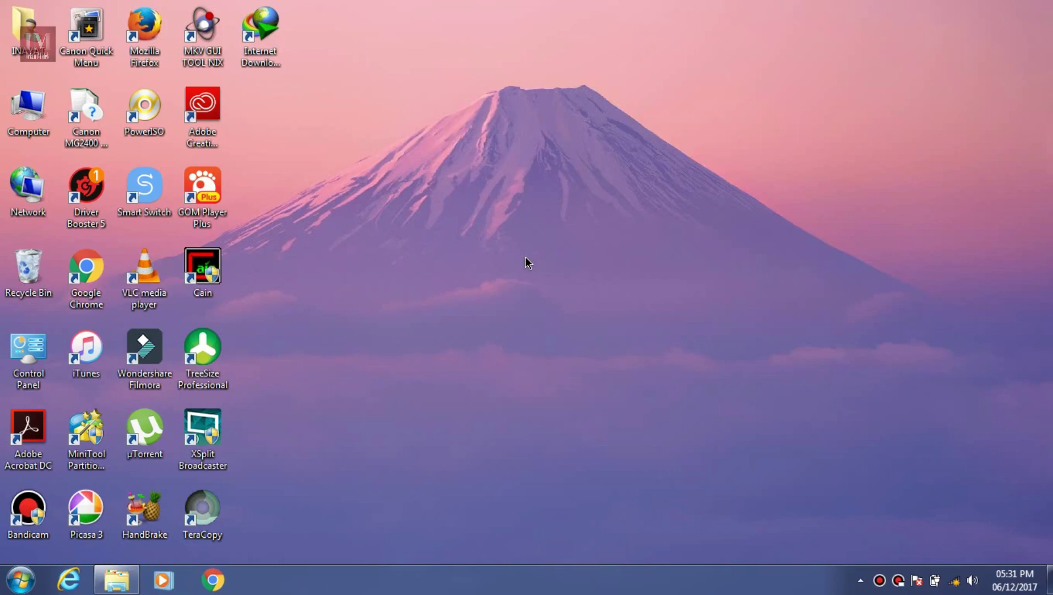
# Run YUMI-2.0.2.3.exe from the Solutions folder on Local Disk (E:) and close the folder window
pyautogui.click(117, 580)
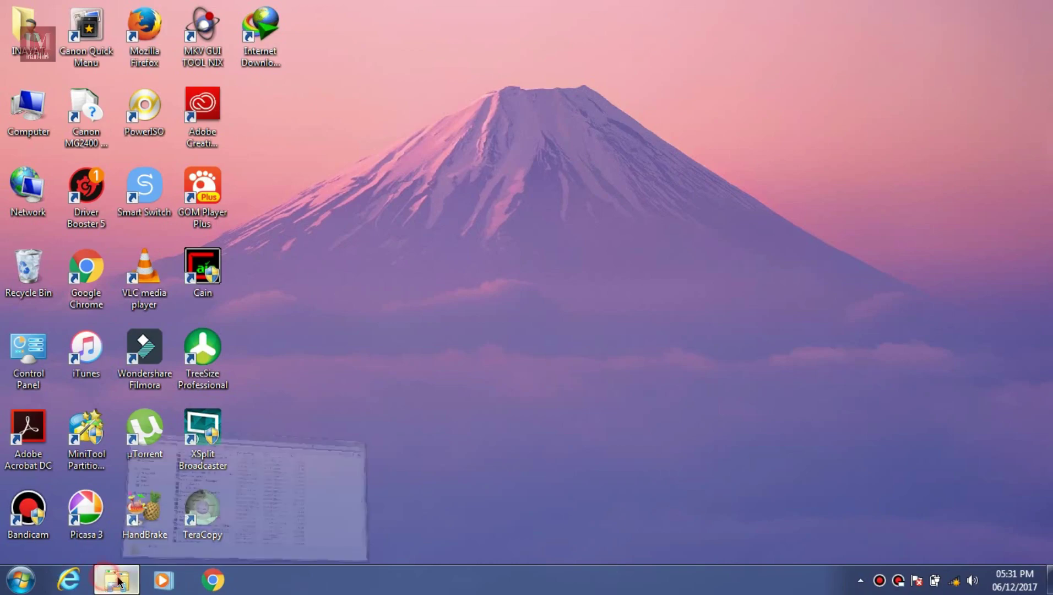
pyautogui.click(372, 437)
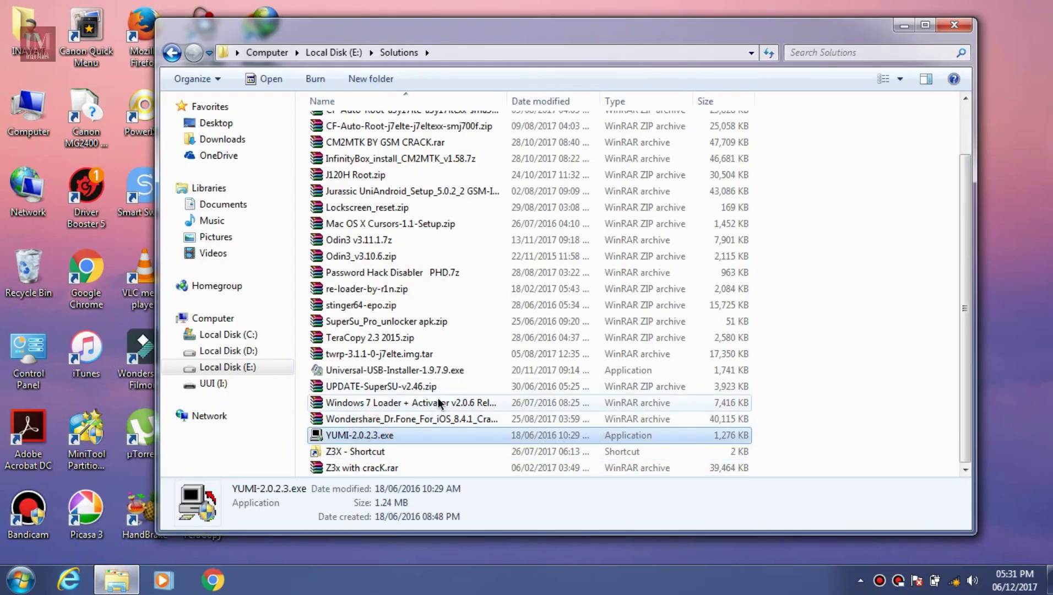
pyautogui.keyDown('ctrl'); pyautogui.click(379, 372); pyautogui.keyUp('ctrl')
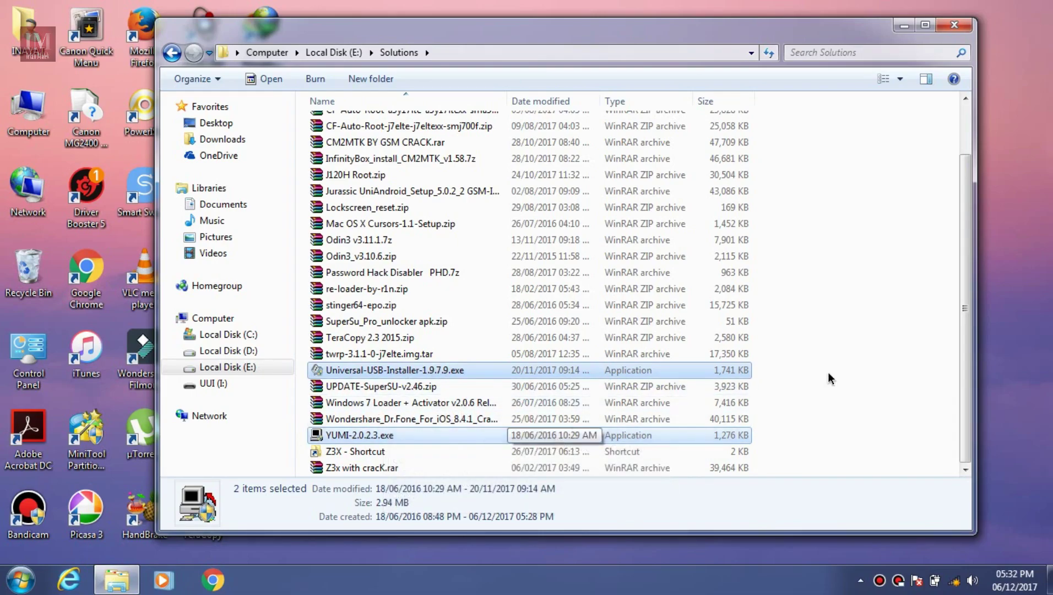
pyautogui.click(877, 360)
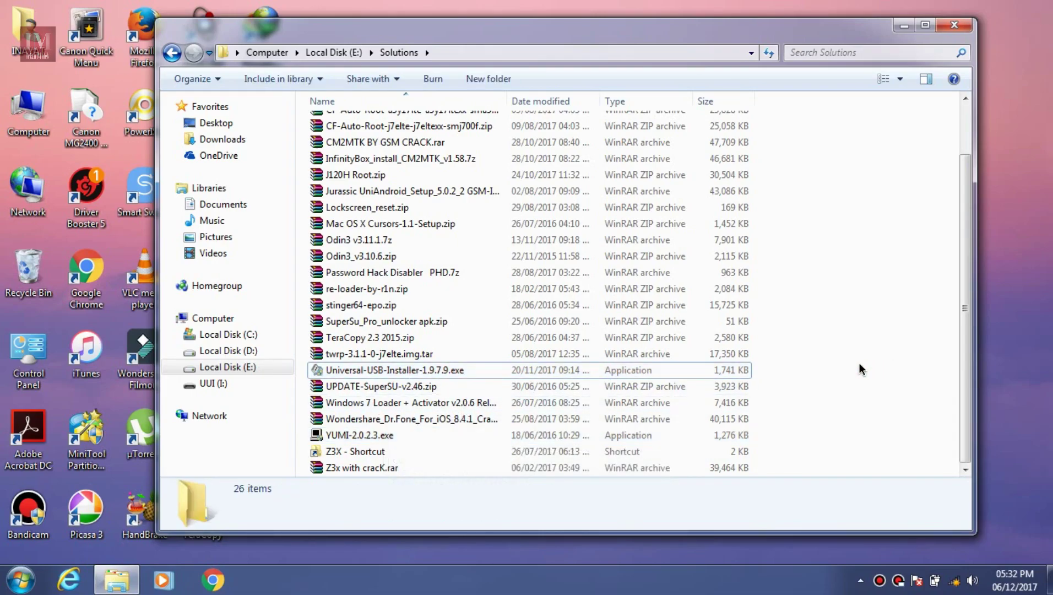
pyautogui.click(420, 436)
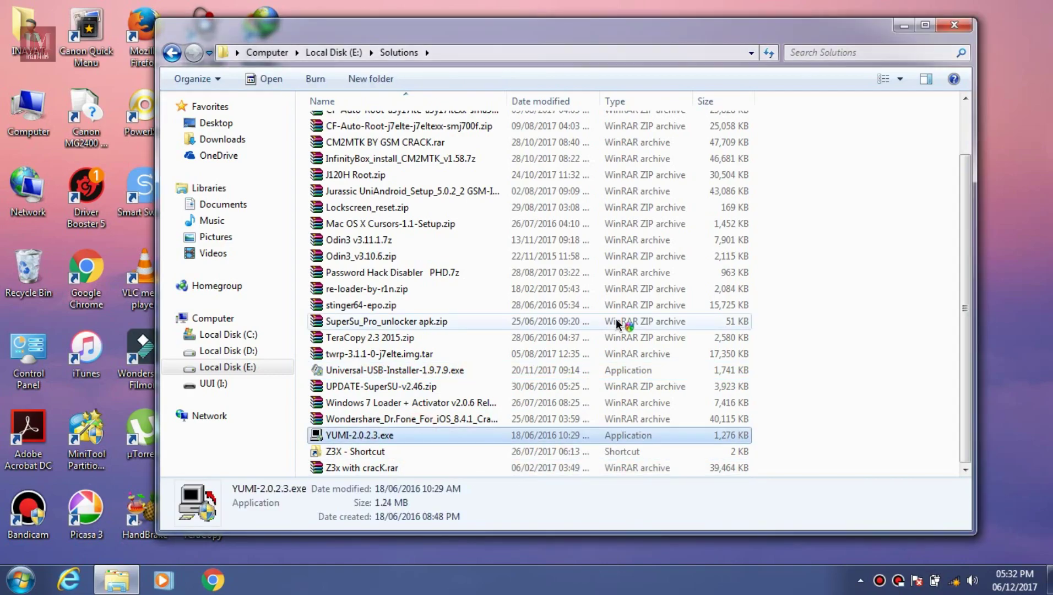
pyautogui.click(955, 30)
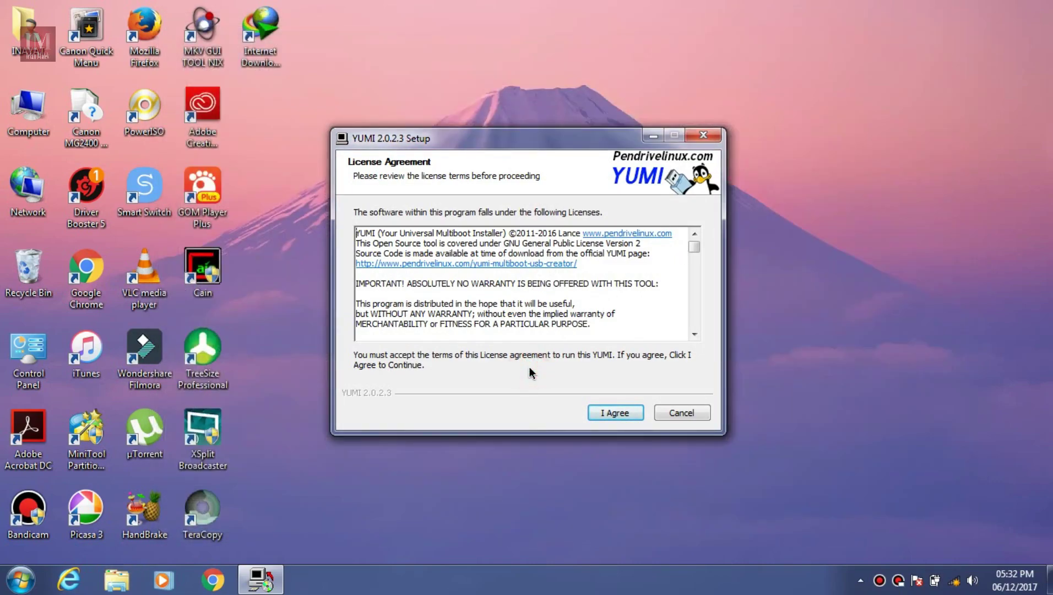
# Accept the license agreement and choose the I:\ UUI 28GB flash drive with Fat32 formatting enabled
pyautogui.click(611, 414)
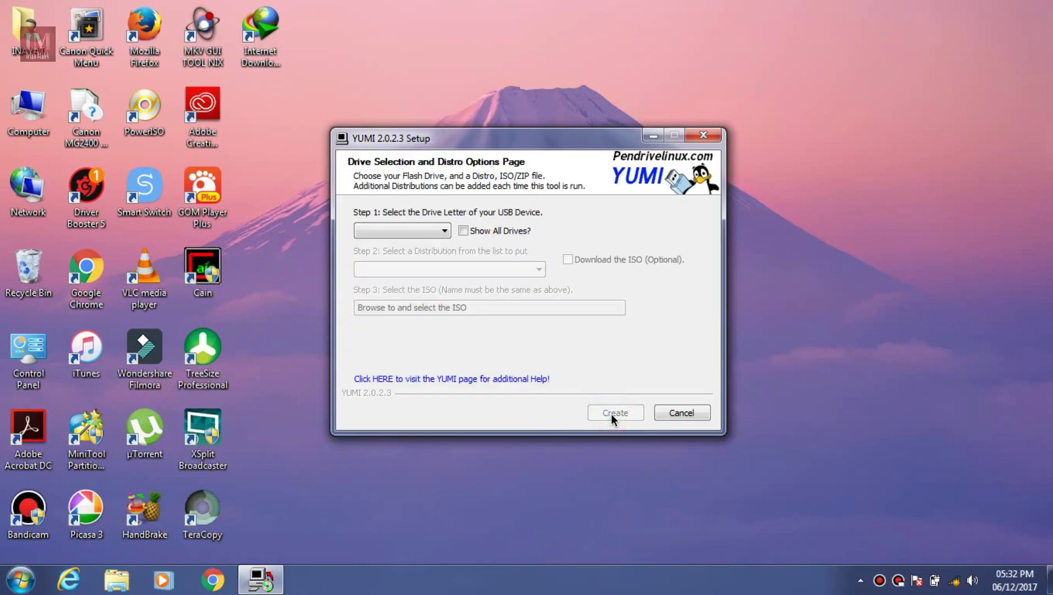
pyautogui.click(421, 232)
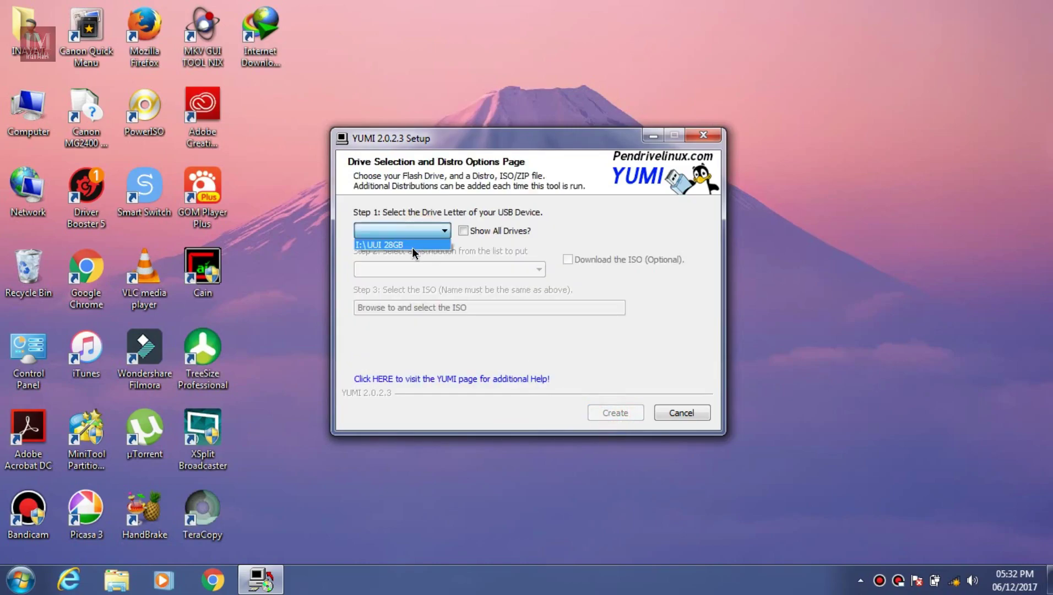
pyautogui.click(411, 244)
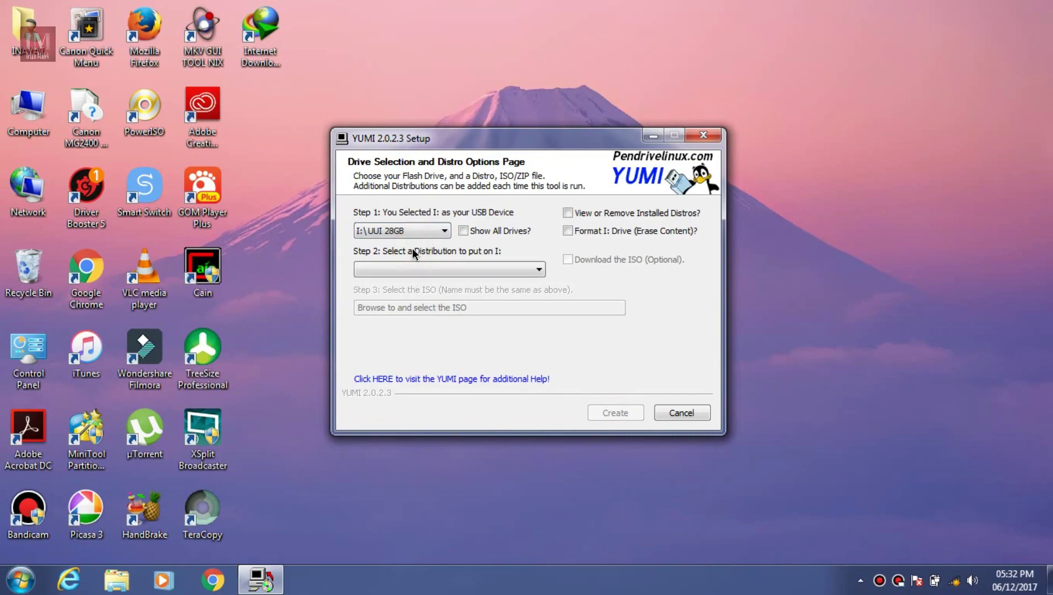
pyautogui.click(568, 231)
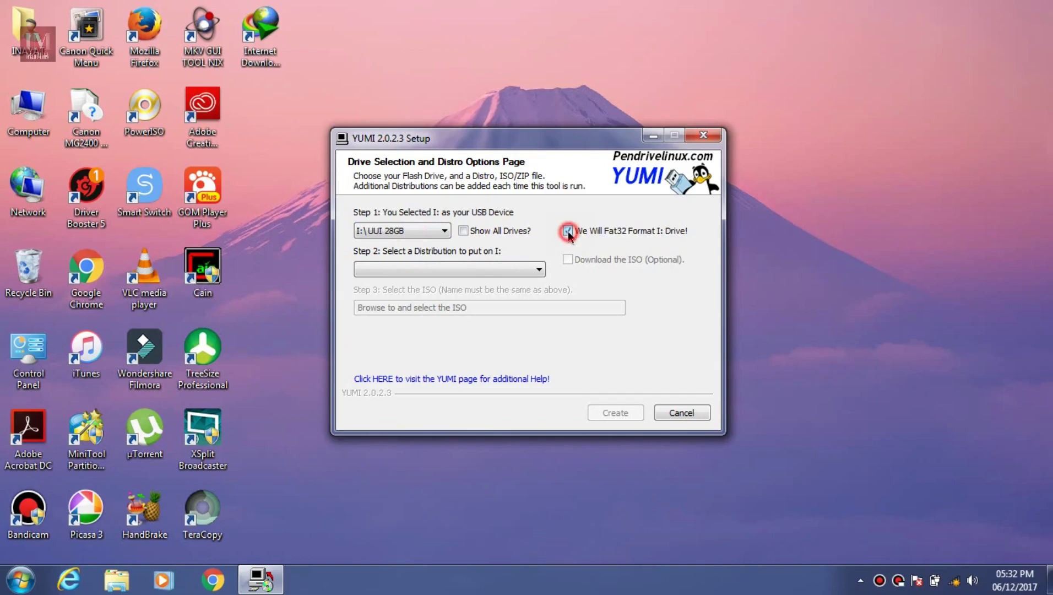
# Choose Windows Vista/7/8 Installer as the distribution to put on the USB drive
pyautogui.click(504, 268)
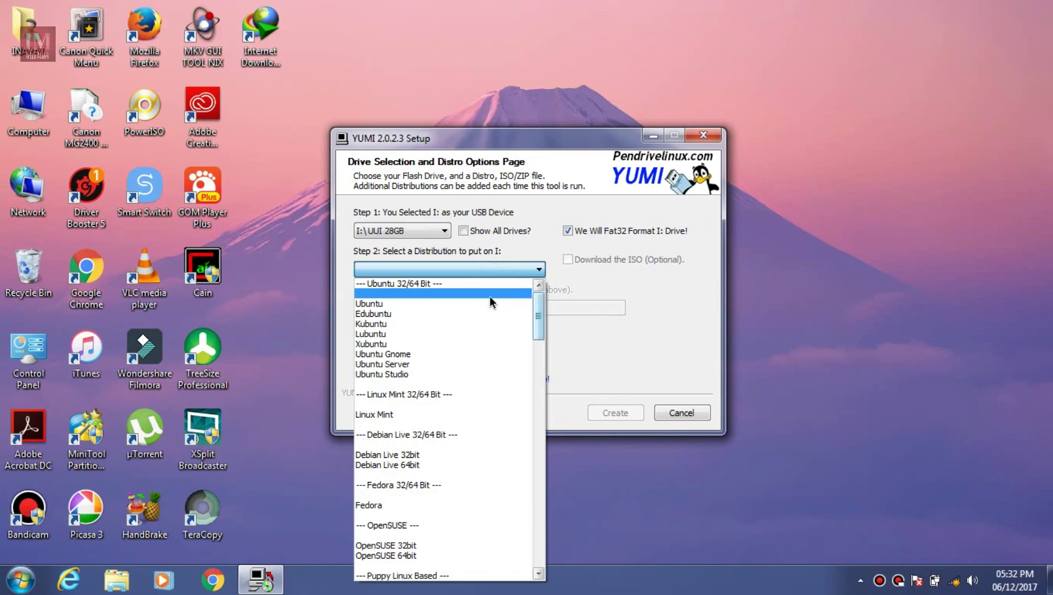
pyautogui.scroll(-3, 473, 362)
pyautogui.scroll(3, 475, 362)
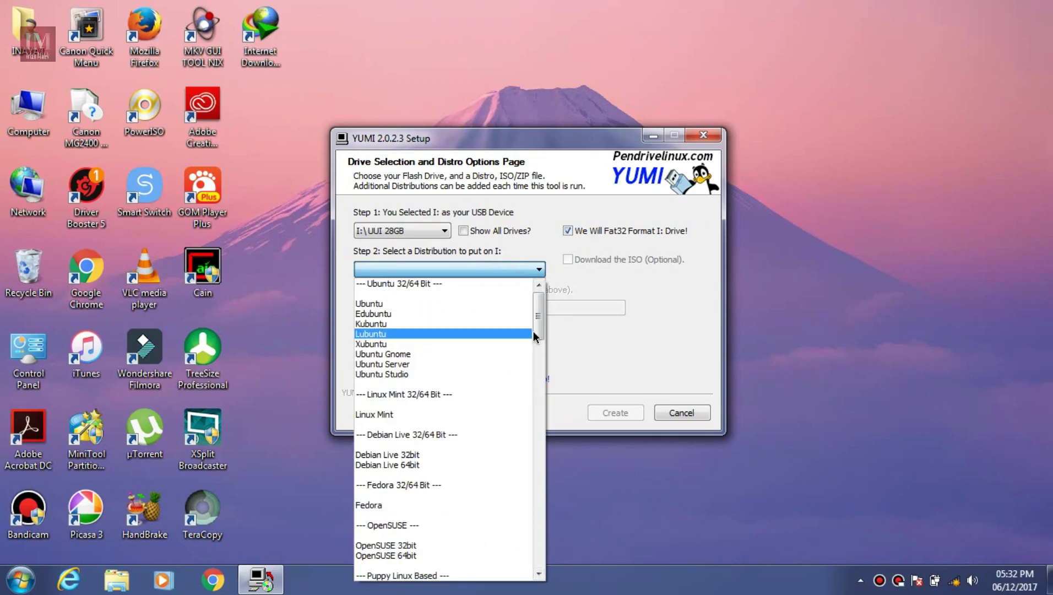
pyautogui.moveTo(541, 312); pyautogui.dragTo(524, 563)
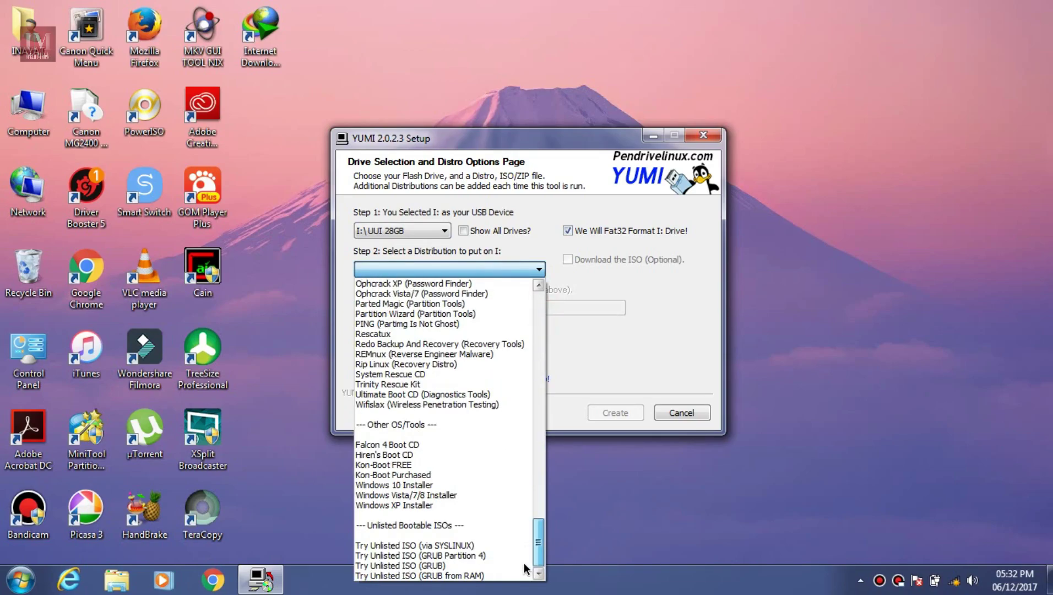
pyautogui.click(471, 496)
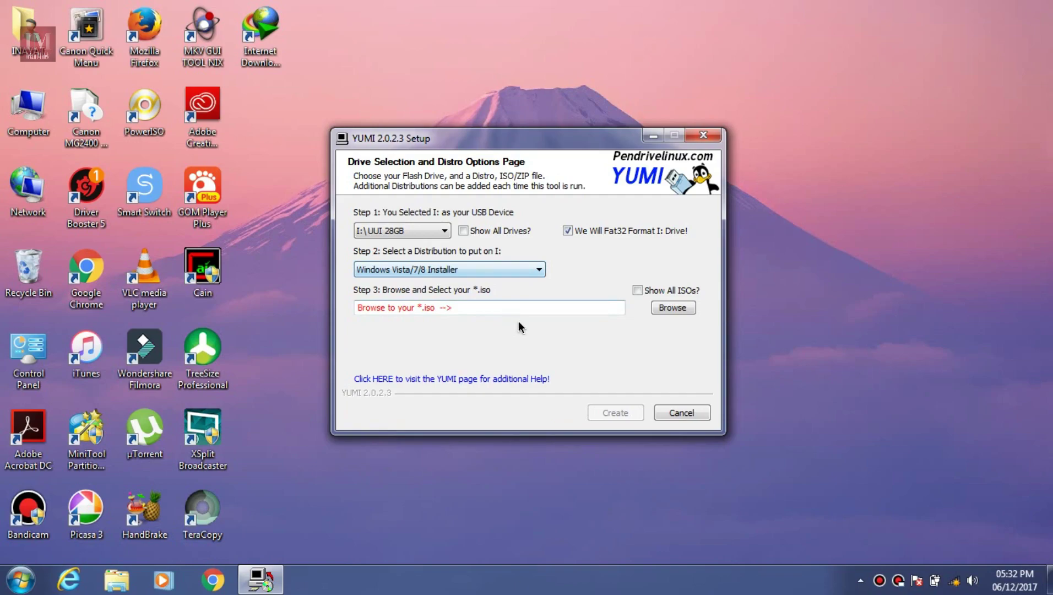
# Load Windows 7 Ultimate x64 SP1 U.iso from the Windows 7 Ultimate x64 SP1 U folder on Local Disk (E:) as the source ISO
pyautogui.click(674, 307)
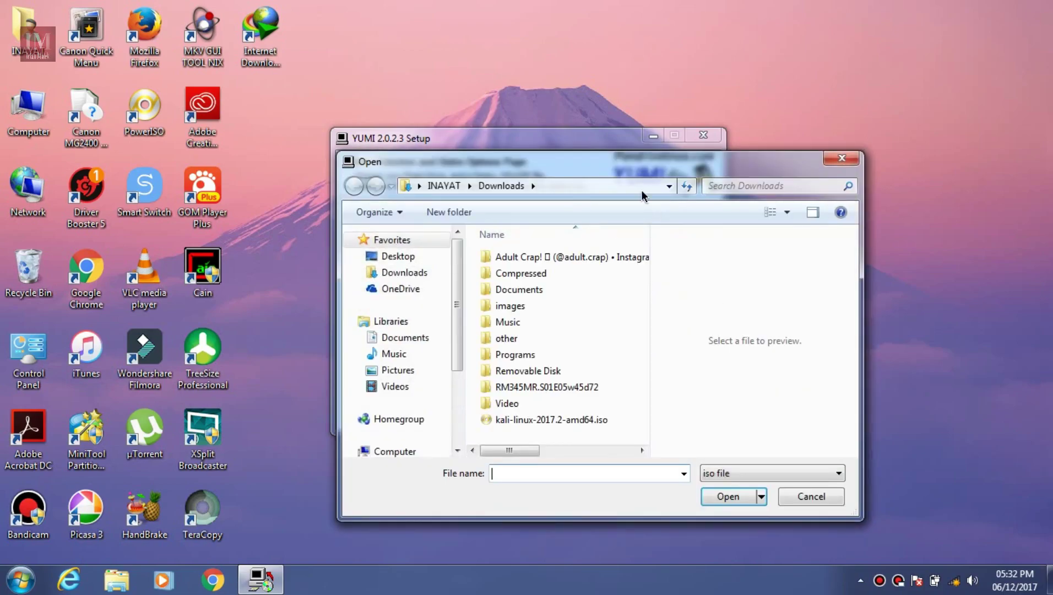
pyautogui.click(512, 420)
pyautogui.scroll(-3, 421, 370)
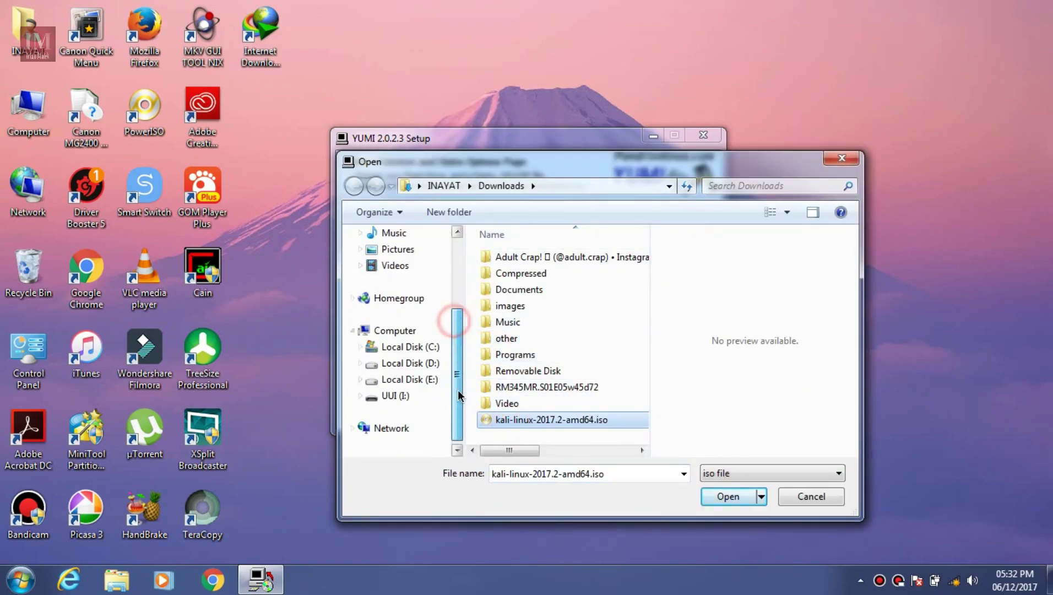
pyautogui.click(414, 379)
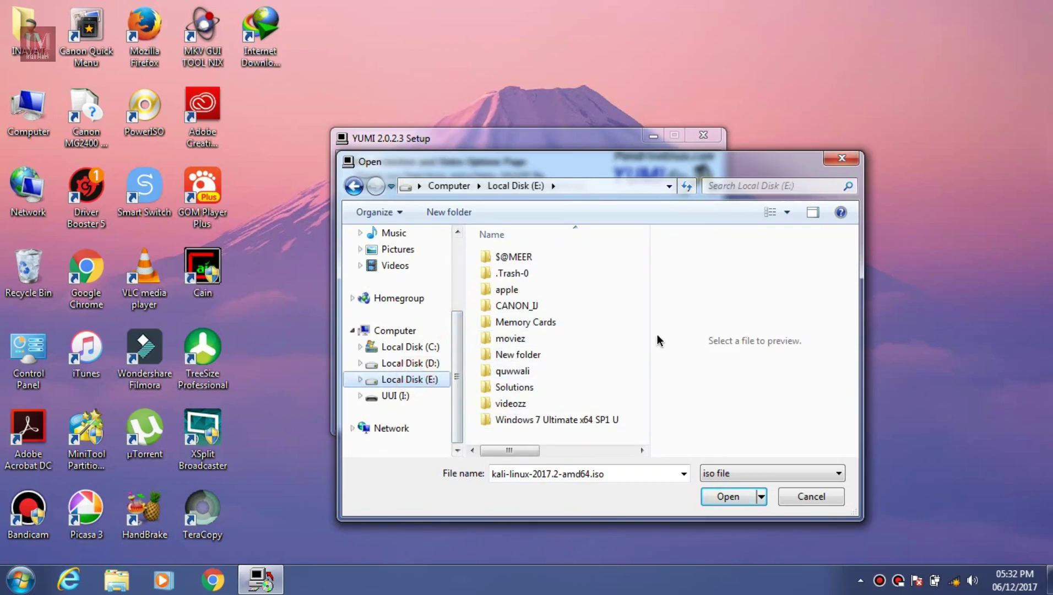
pyautogui.click(572, 420)
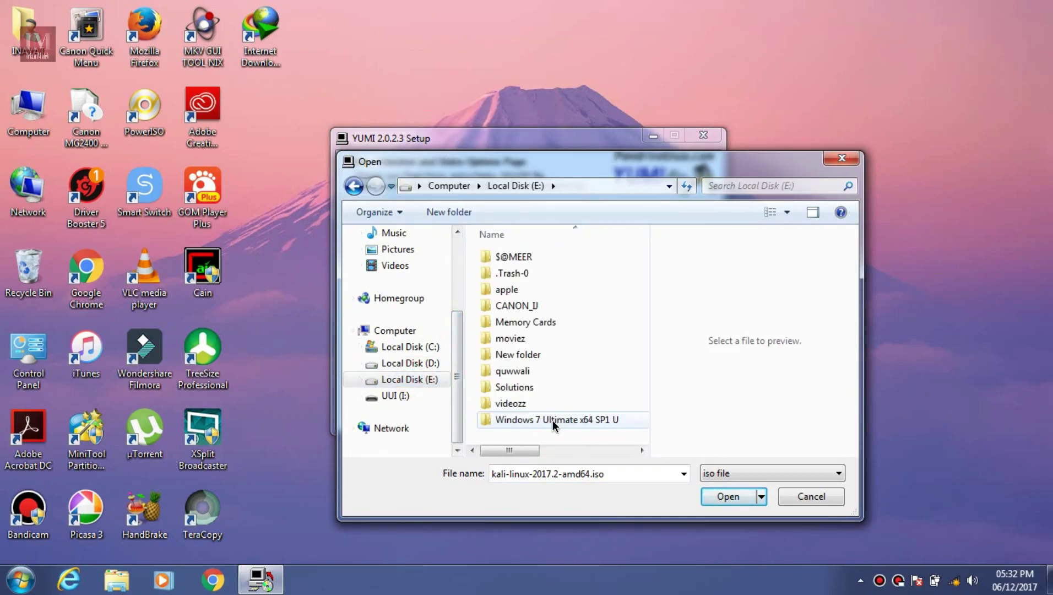
pyautogui.doubleClick(553, 420)
pyautogui.click(565, 257)
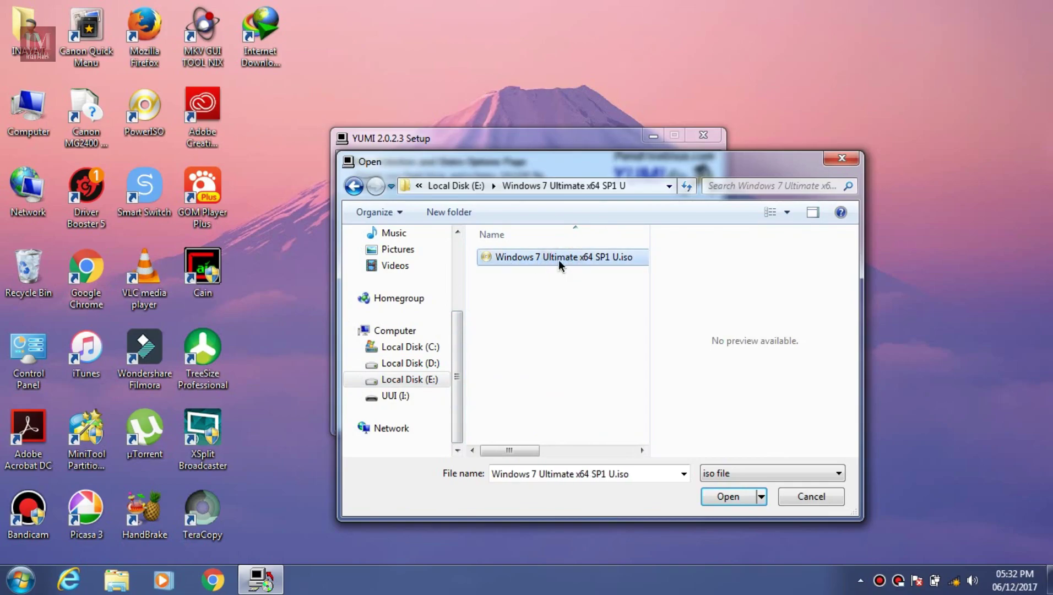
pyautogui.click(728, 497)
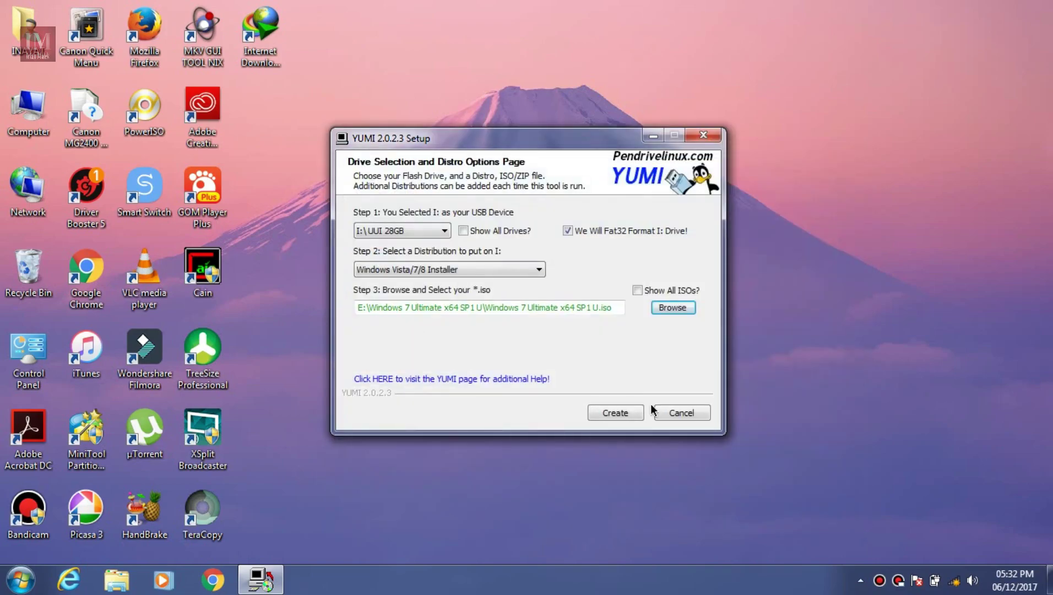
# Create the bootable USB drive and finish the setup without adding more ISOs or distros
pyautogui.click(616, 413)
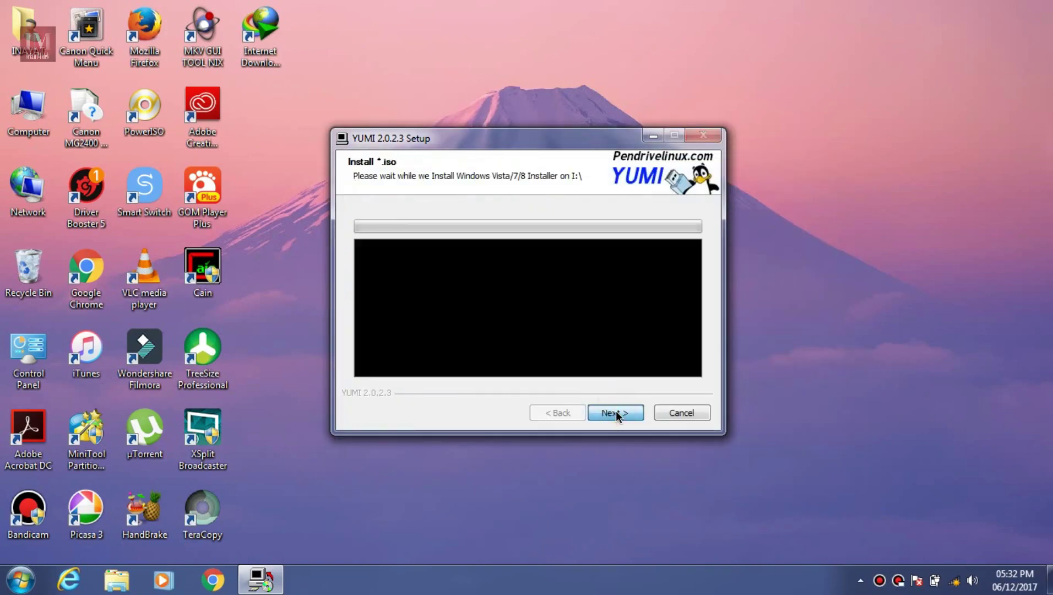
pyautogui.click(614, 431)
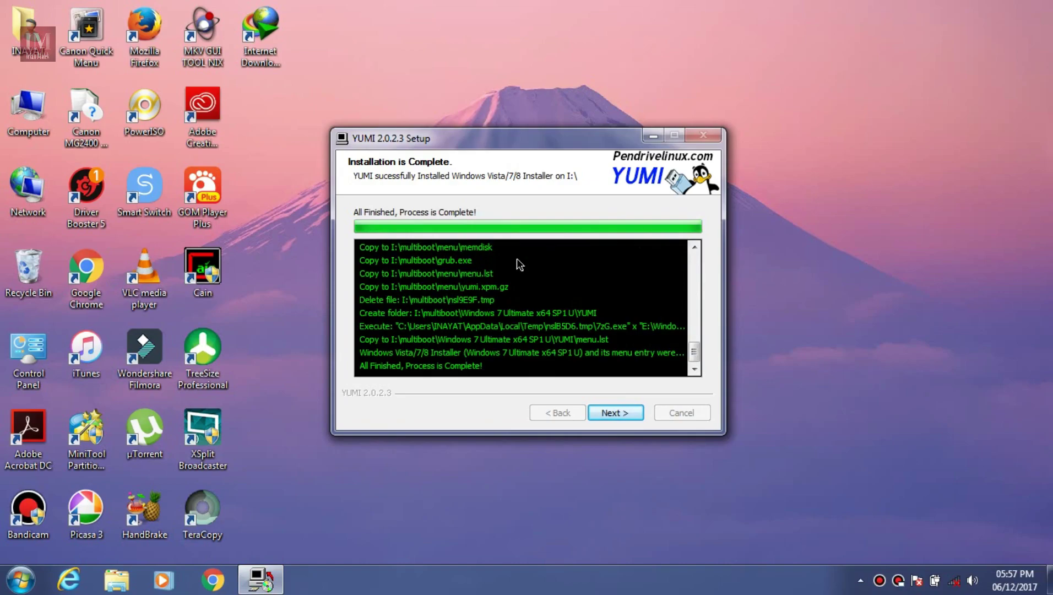
pyautogui.click(609, 413)
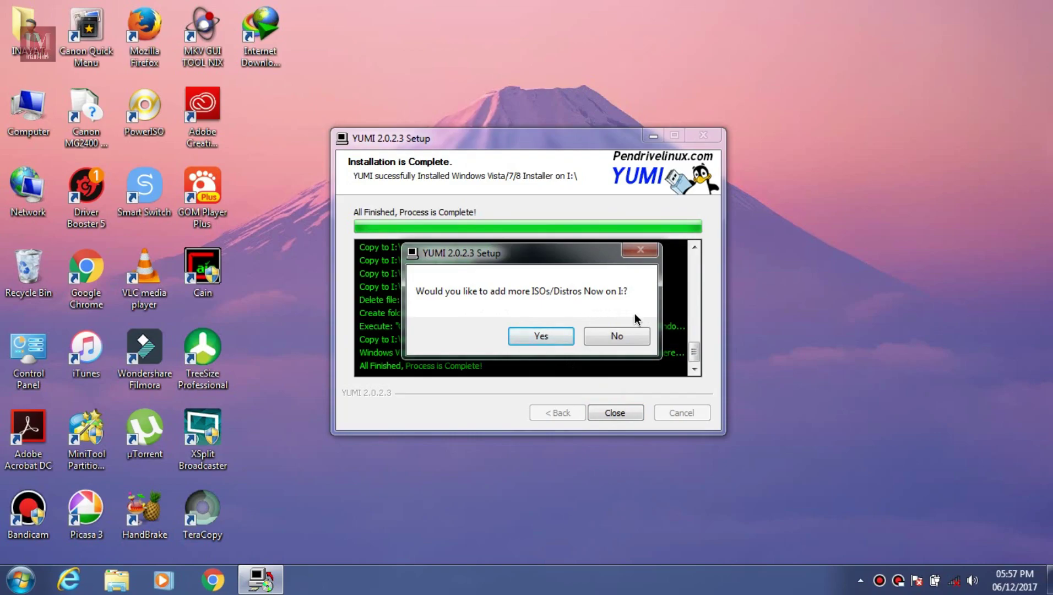
pyautogui.click(617, 336)
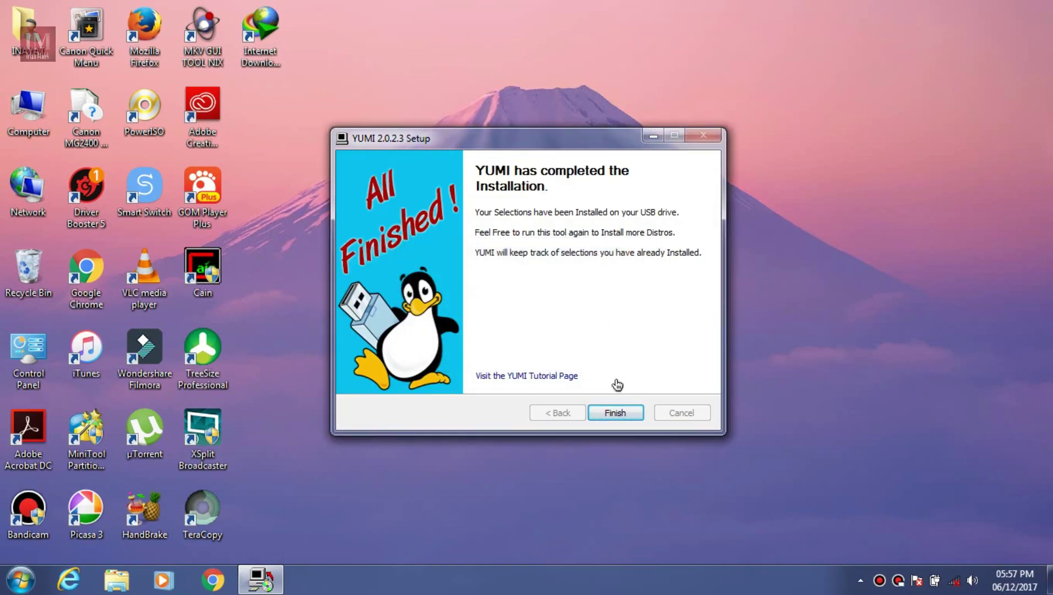
pyautogui.click(610, 412)
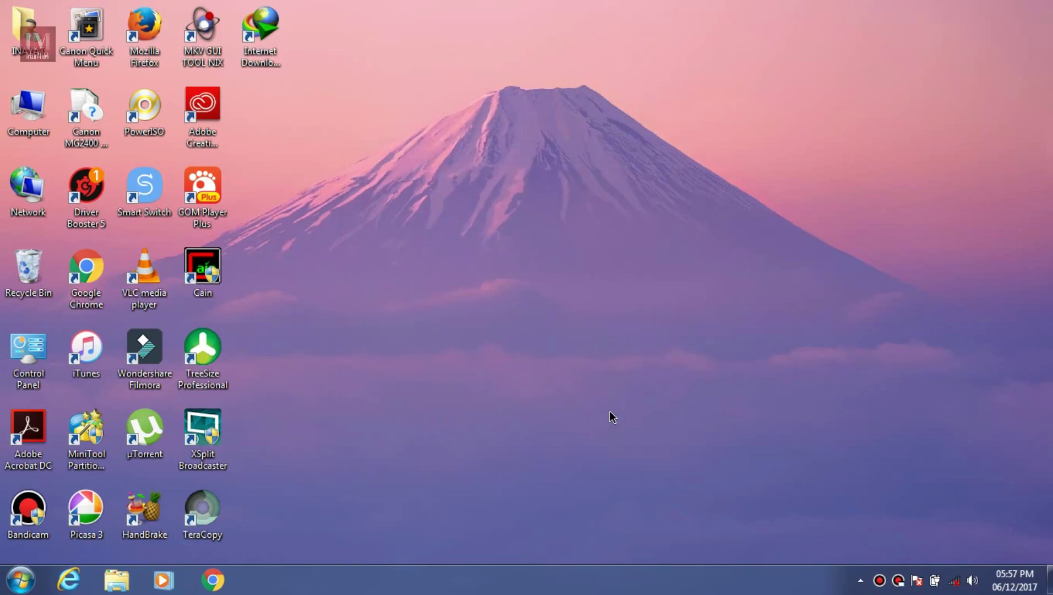